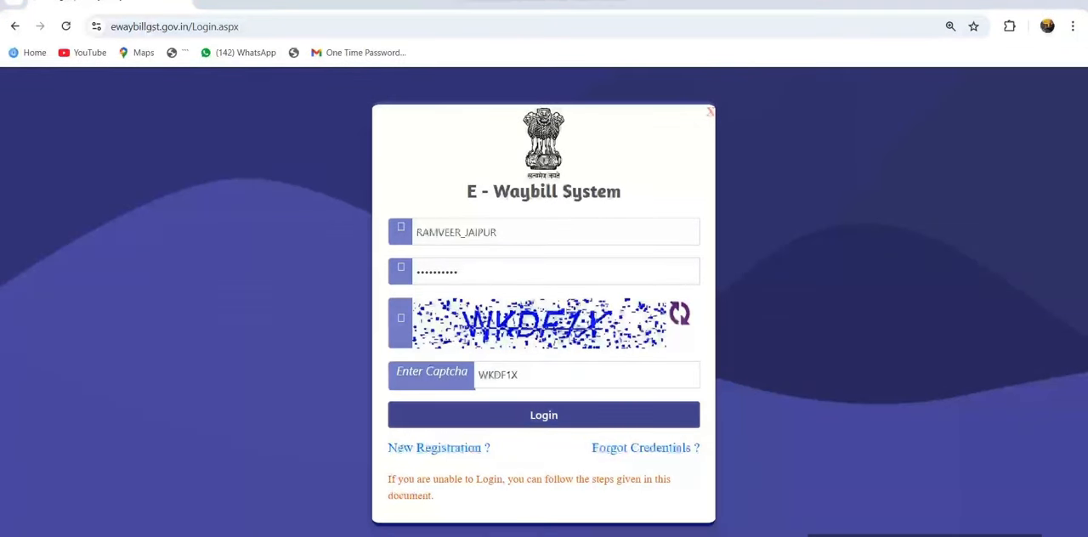
Log in to the E-Waybill System and open a new e-waybill entry form
left_click(544, 415)
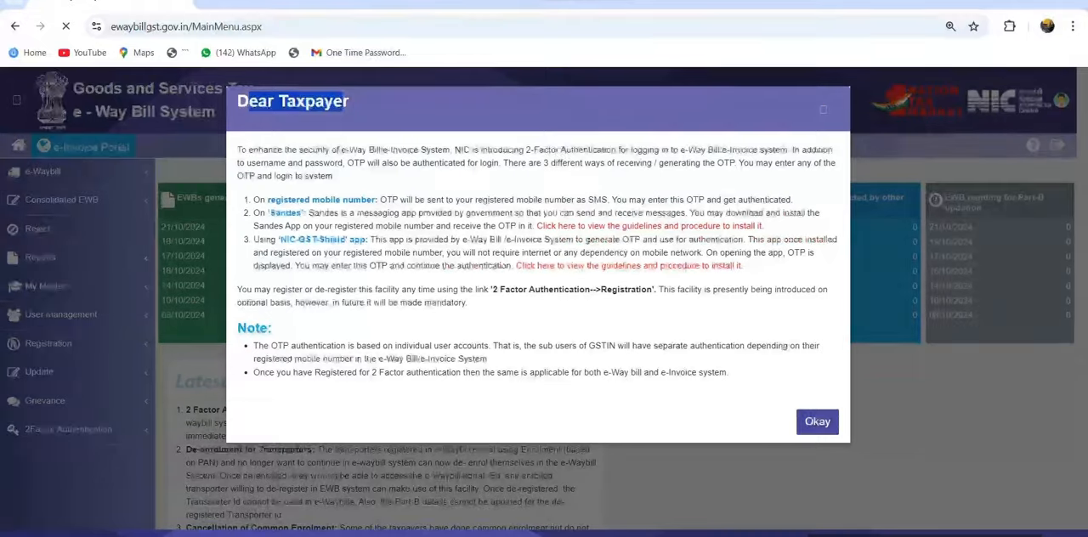
key("Return")
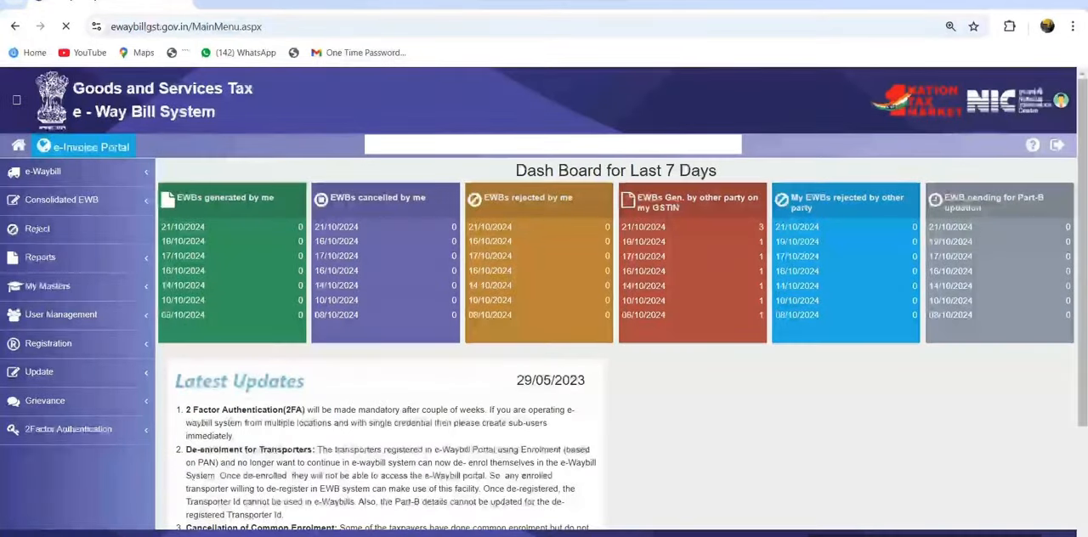
left_click(45, 172)
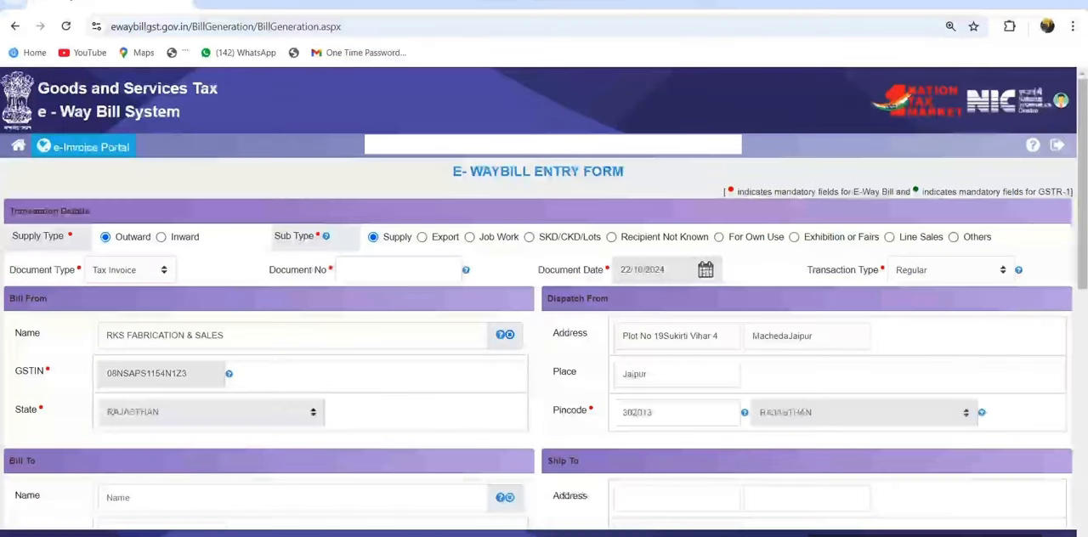
Switch to the tax invoice PDF in Acrobat and examine the seller, consignee and buyer names
key("alt+Tab")
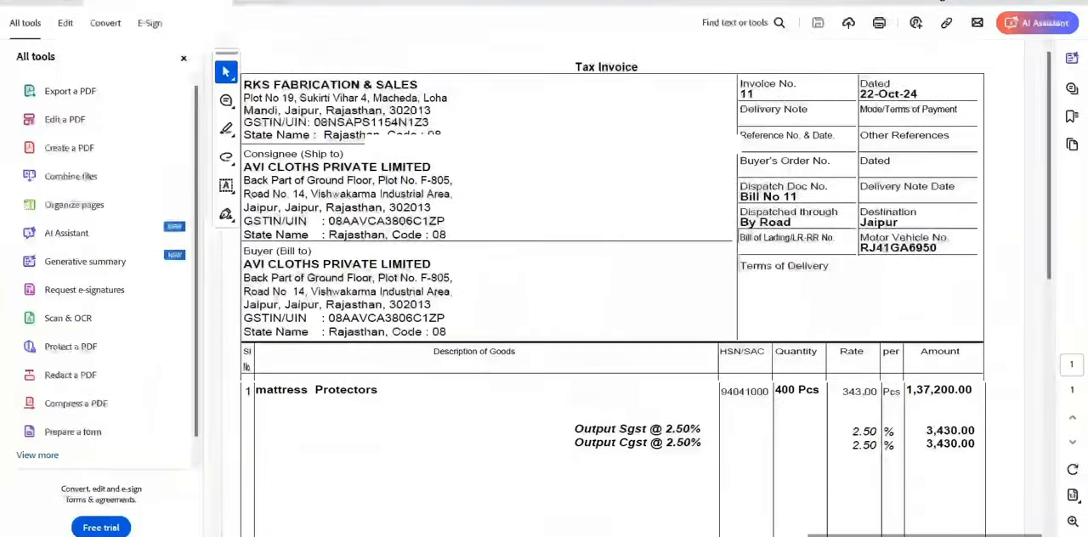
left_click_drag(245, 84, 419, 85)
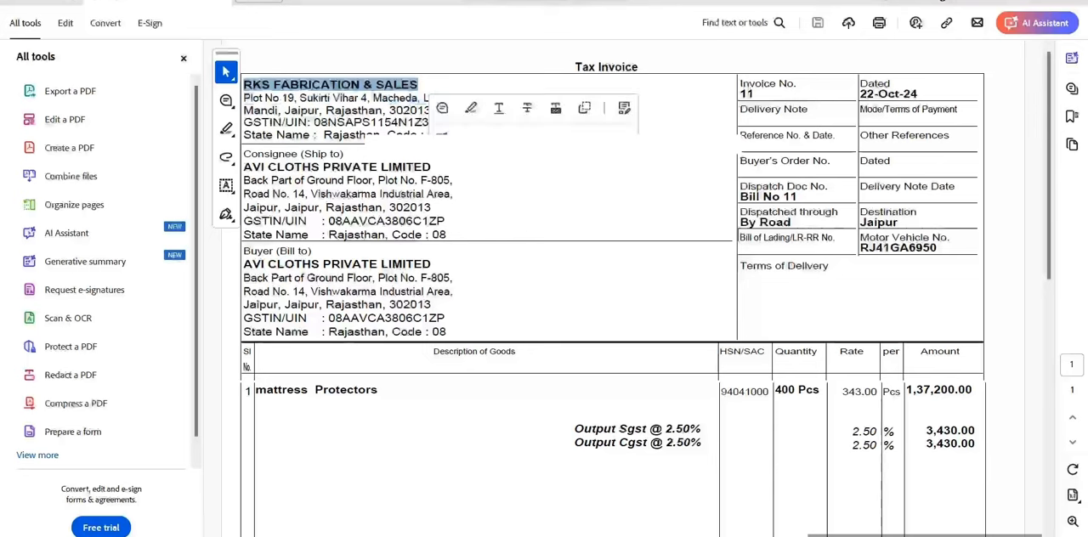
left_click_drag(244, 166, 431, 168)
left_click_drag(244, 263, 431, 265)
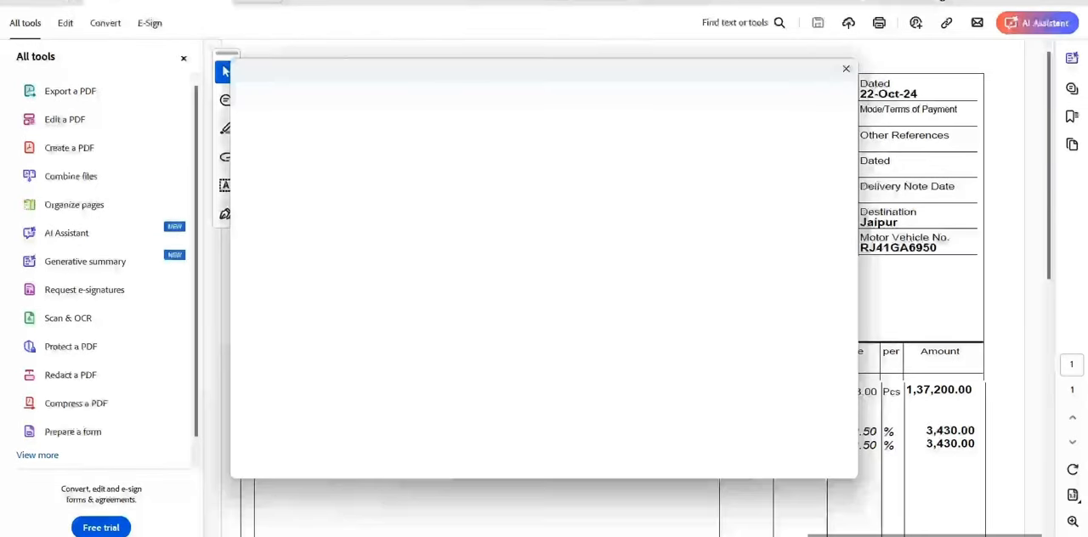
left_click(847, 71)
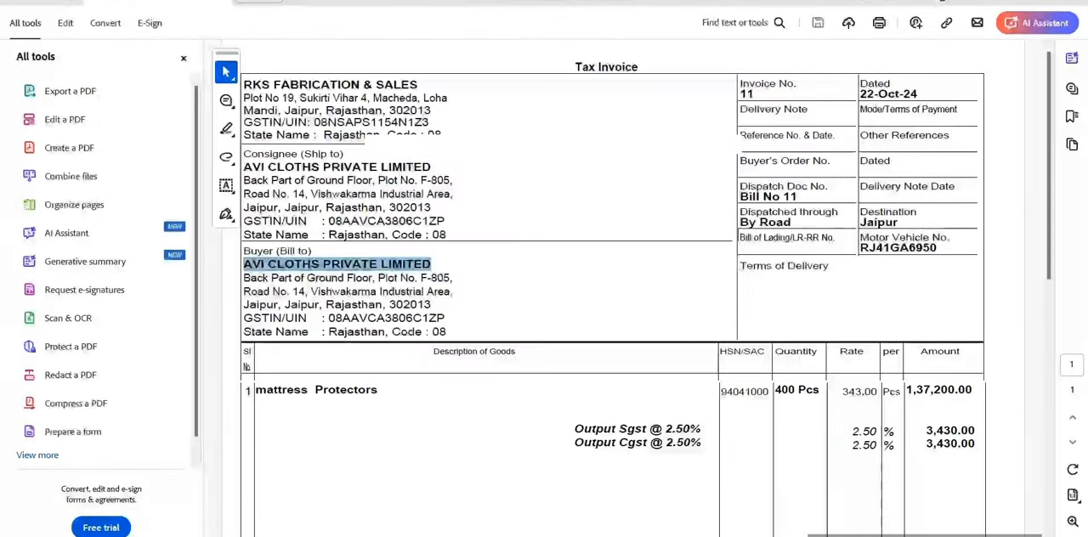
Copy the invoice number 11 from the PDF into the e-waybill form's Document No field
double_click(746, 94)
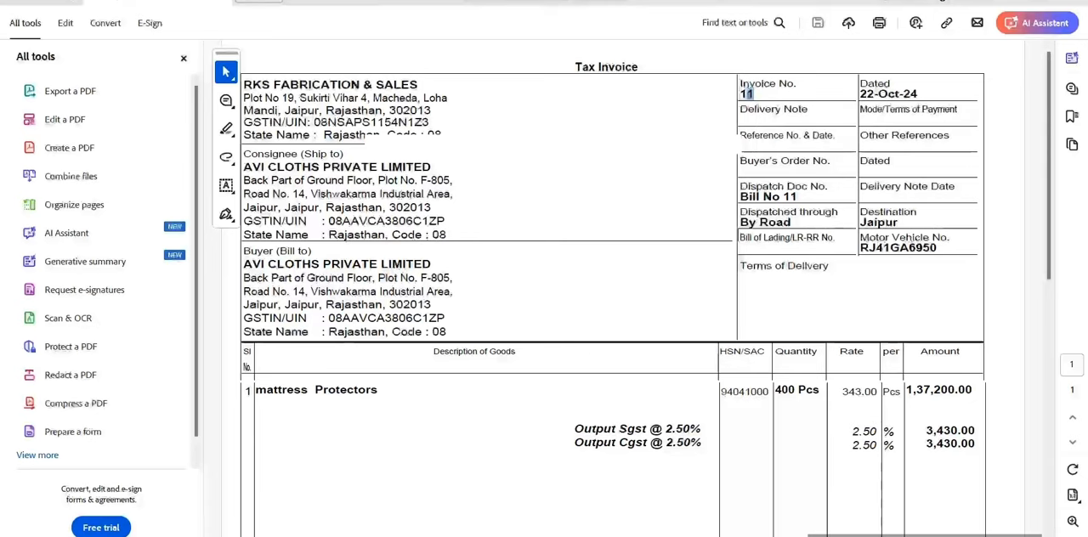
key("alt+Tab")
left_click(400, 271)
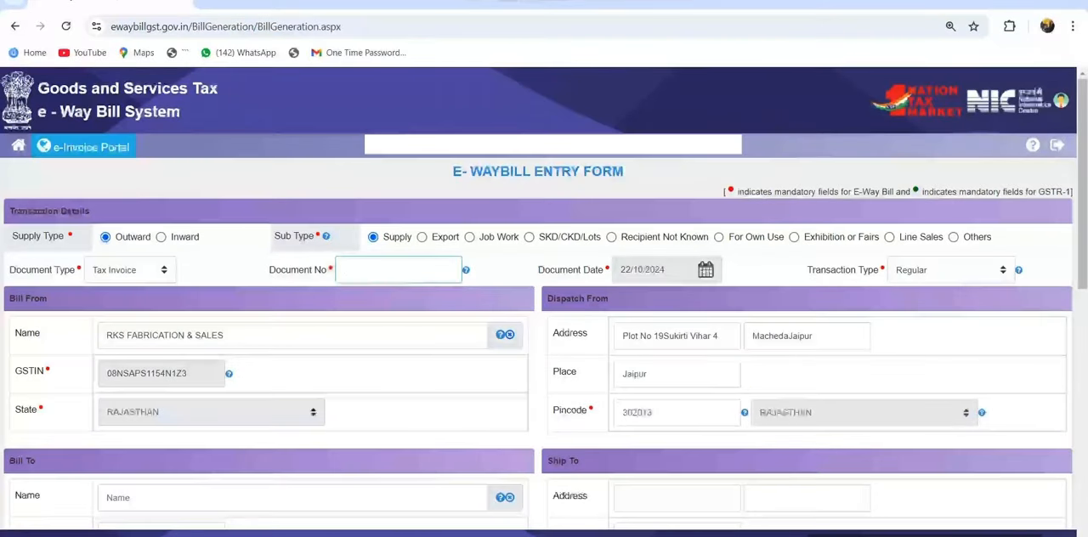
left_click_drag(269, 270, 327, 270)
key("alt+Tab")
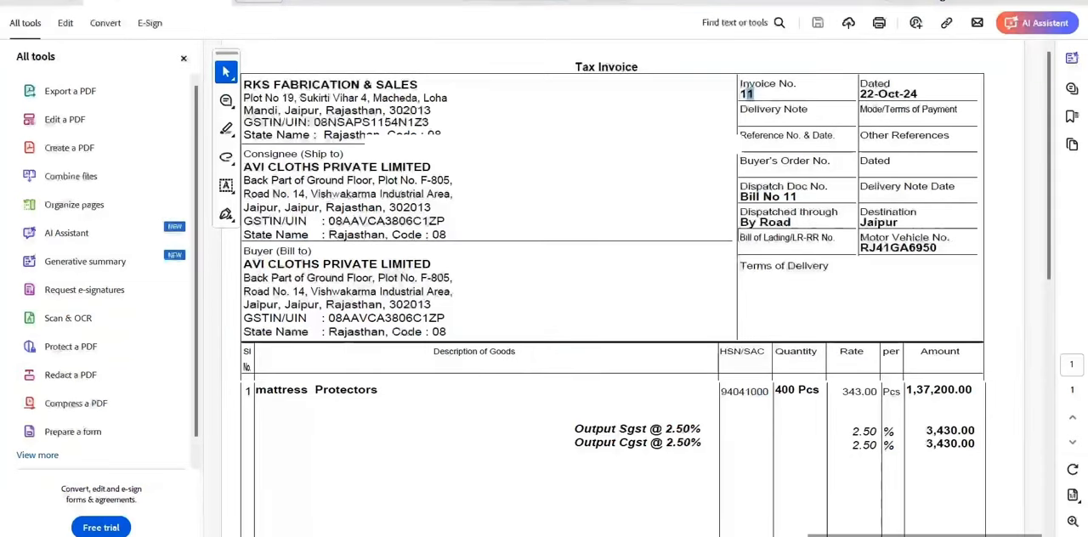
left_click_drag(751, 94, 739, 93)
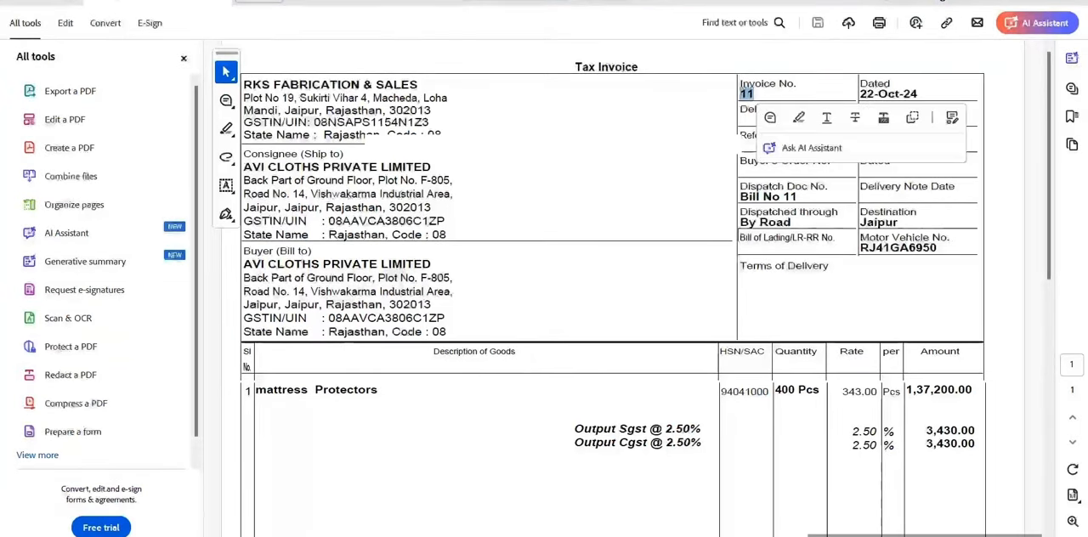
key("ctrl+c")
key("alt+Tab")
key("ctrl+v")
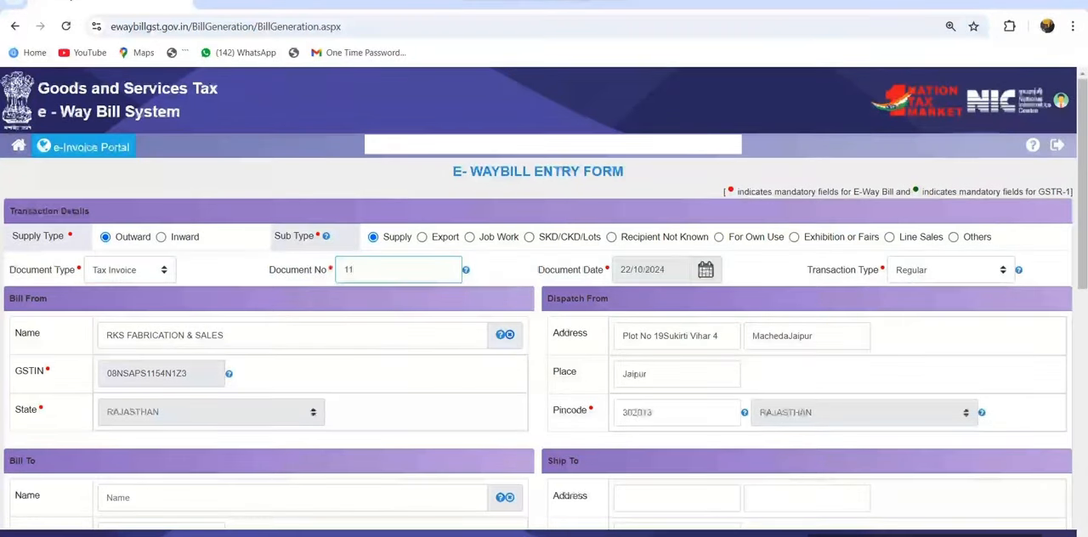
Check the form's document date and Bill From name against the tax invoice
key("alt+Tab")
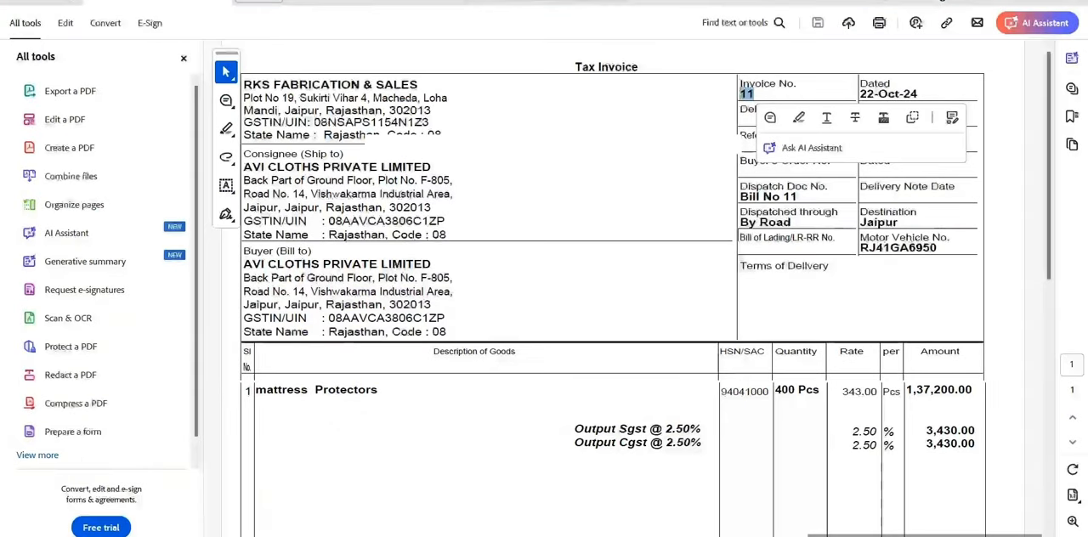
key("alt+Tab")
key("Tab")
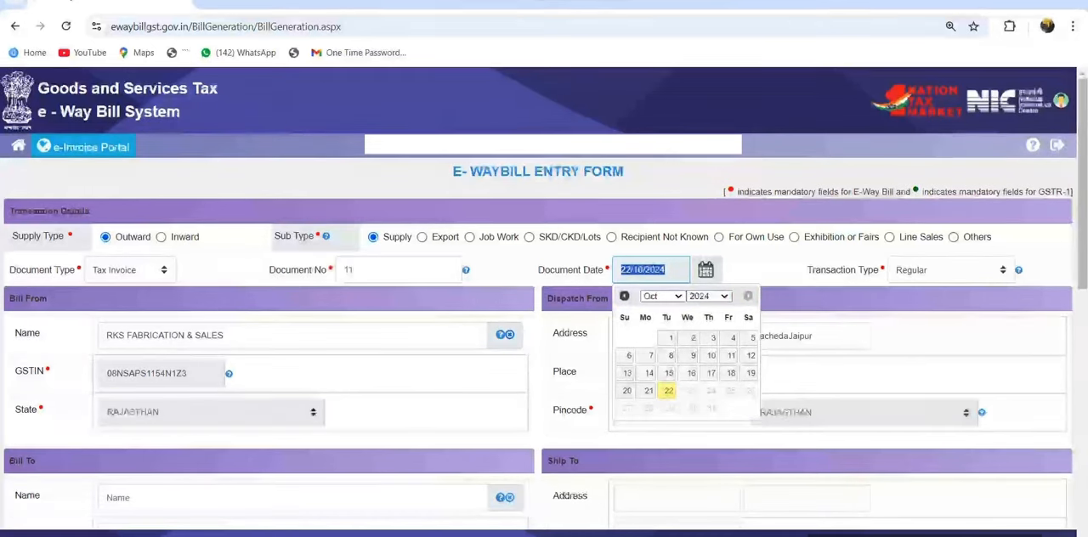
key("Tab")
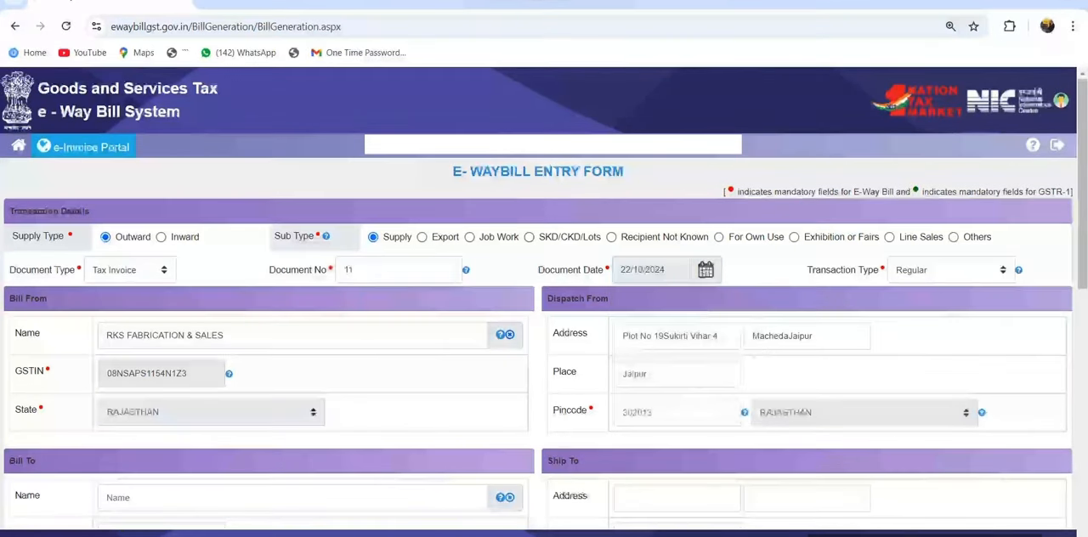
left_click_drag(9, 299, 48, 300)
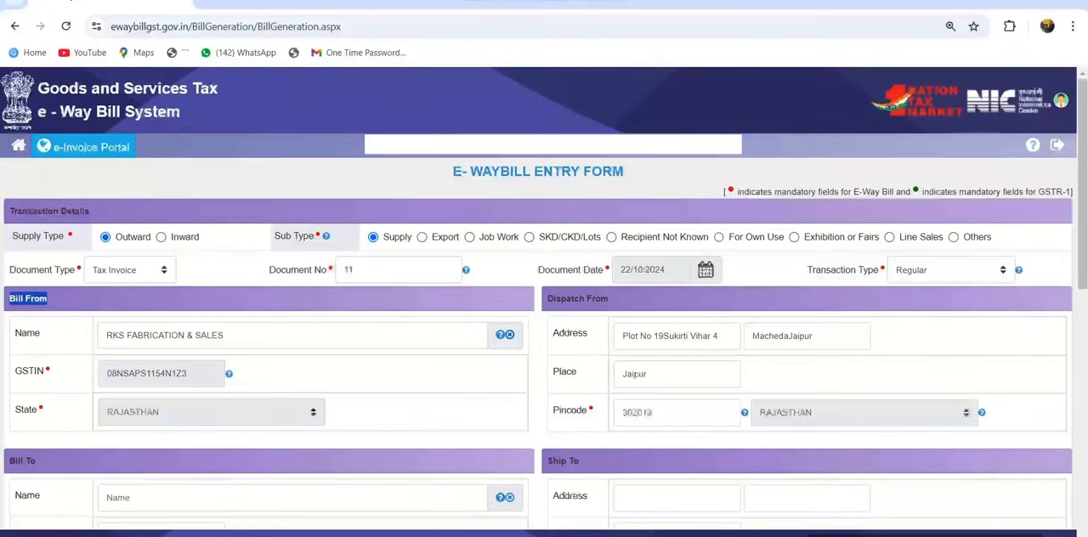
left_click_drag(106, 335, 218, 335)
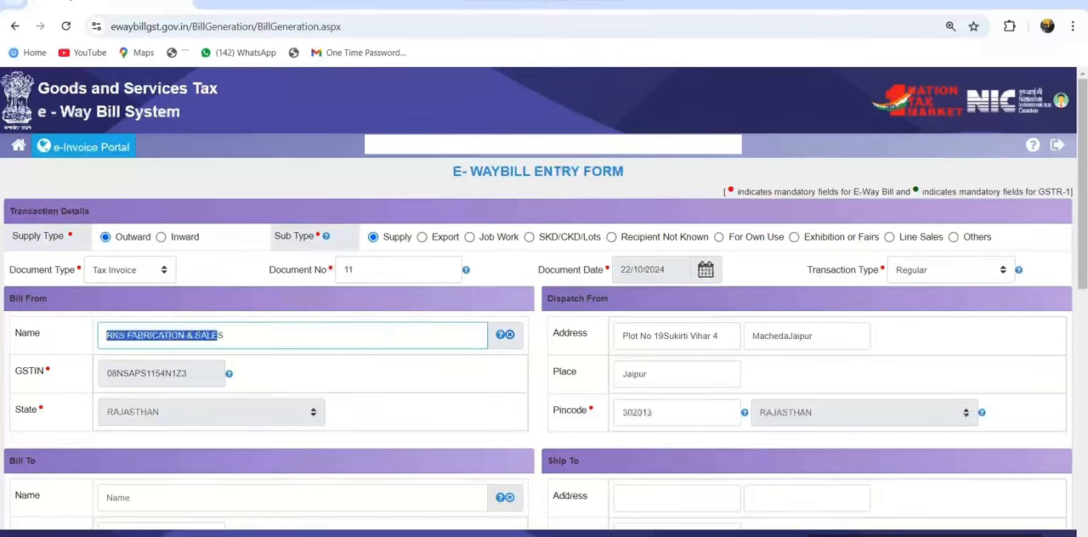
key("alt+Tab")
left_click_drag(244, 84, 418, 85)
key("alt+Tab")
Fill in the Bill To party's GSTIN with the buyer's GSTIN from the invoice
scroll(544, 298, "down", 3)
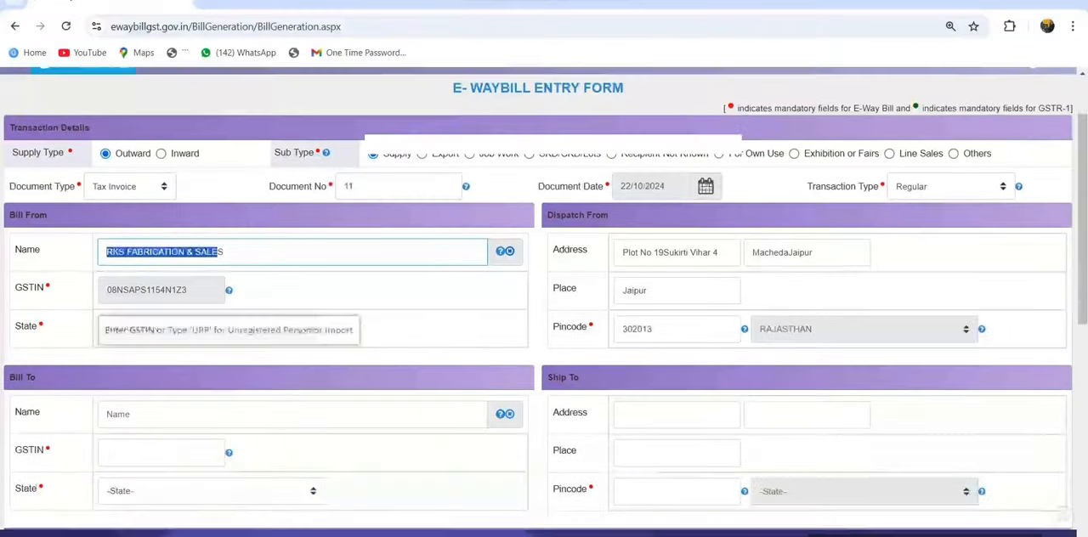
scroll(545, 297, "down", 2)
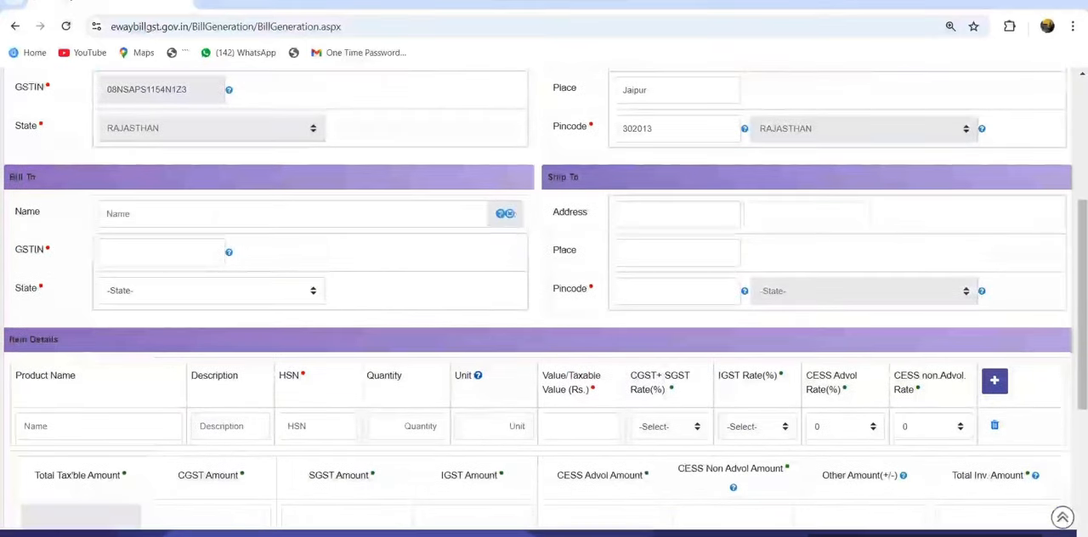
left_click_drag(10, 177, 37, 177)
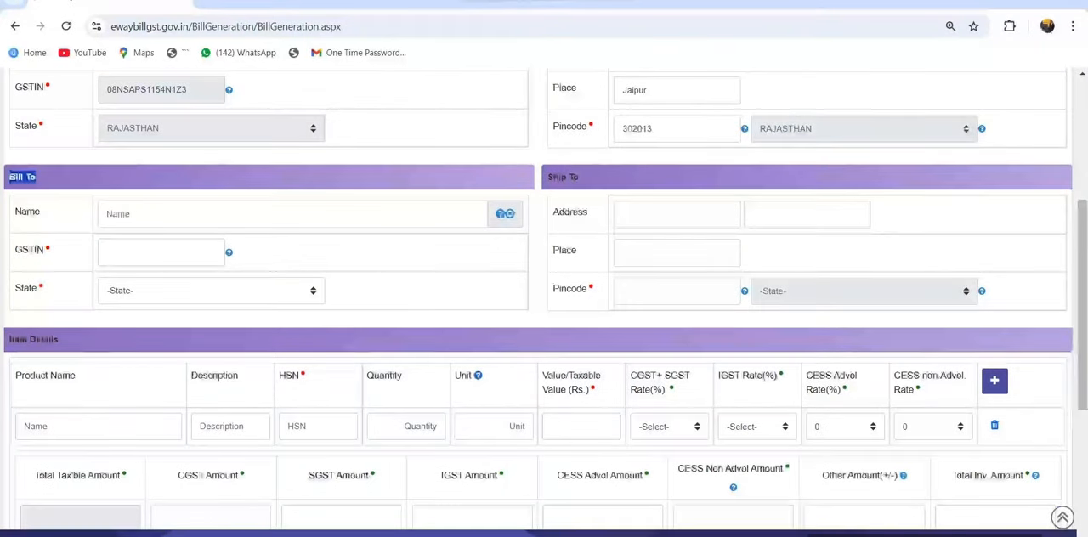
left_click_drag(15, 212, 34, 250)
left_click(162, 252)
Copy the goods description "mattress Protectors" from the invoice PDF into the first item's product name
scroll(544, 297, "down", 2)
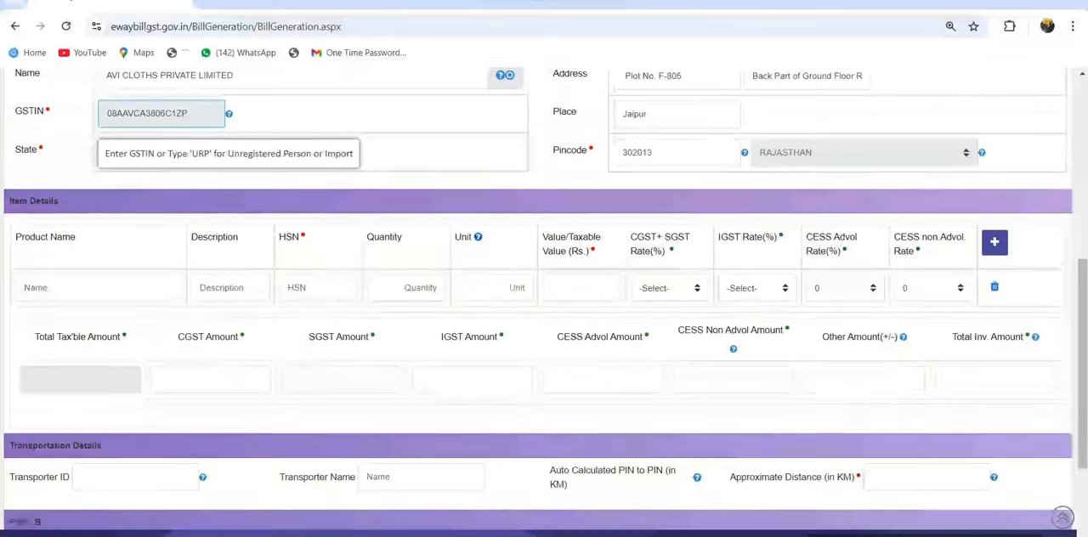
left_click_drag(10, 197, 60, 197)
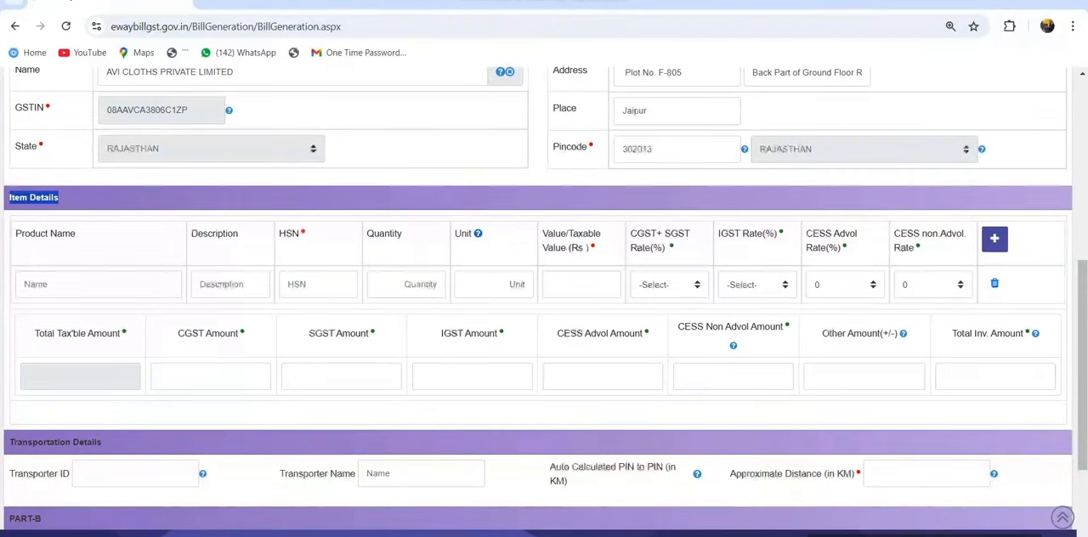
left_click(94, 285)
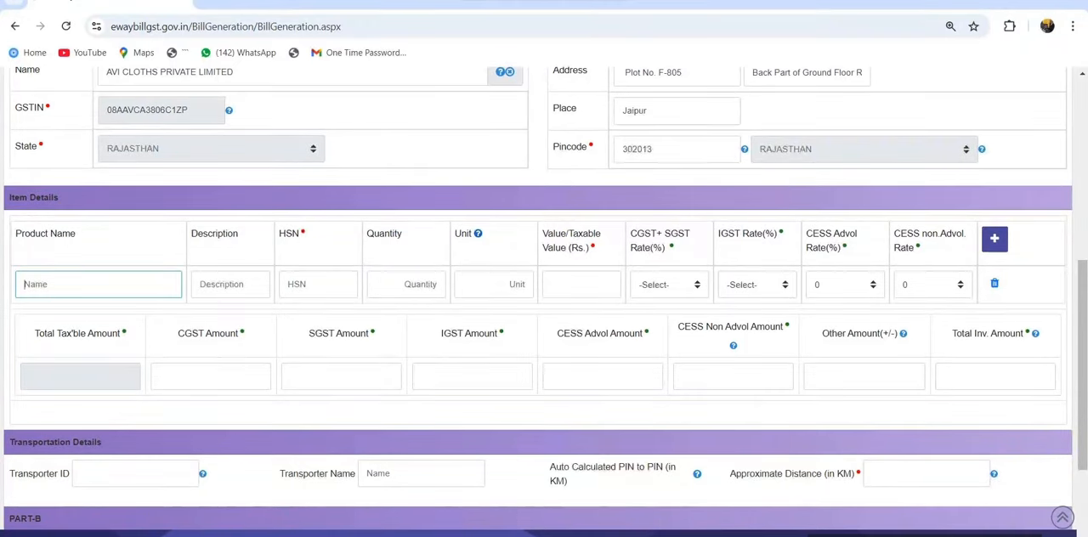
key("alt+Tab")
scroll(612, 255, "down", 2)
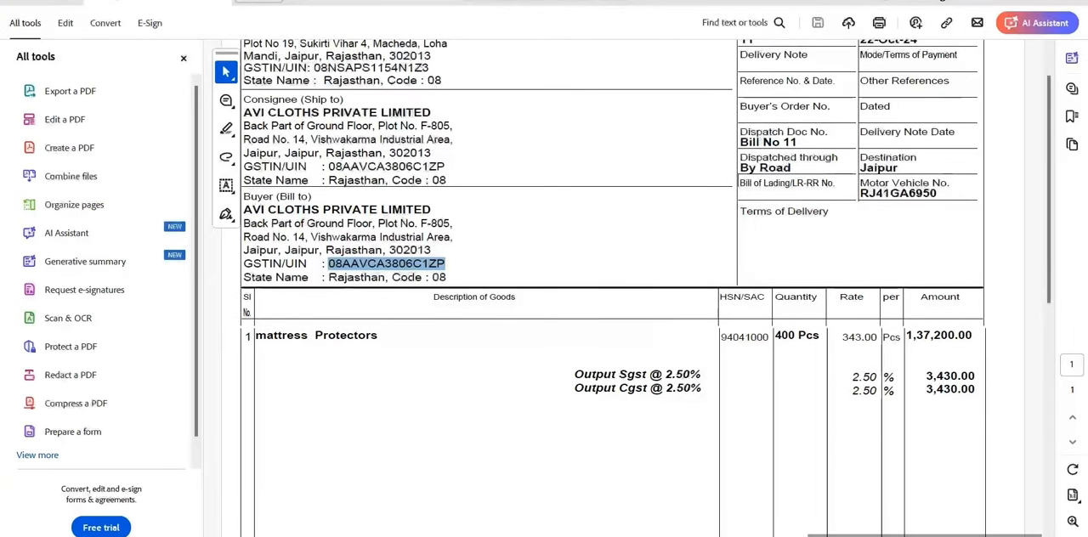
left_click_drag(255, 335, 378, 335)
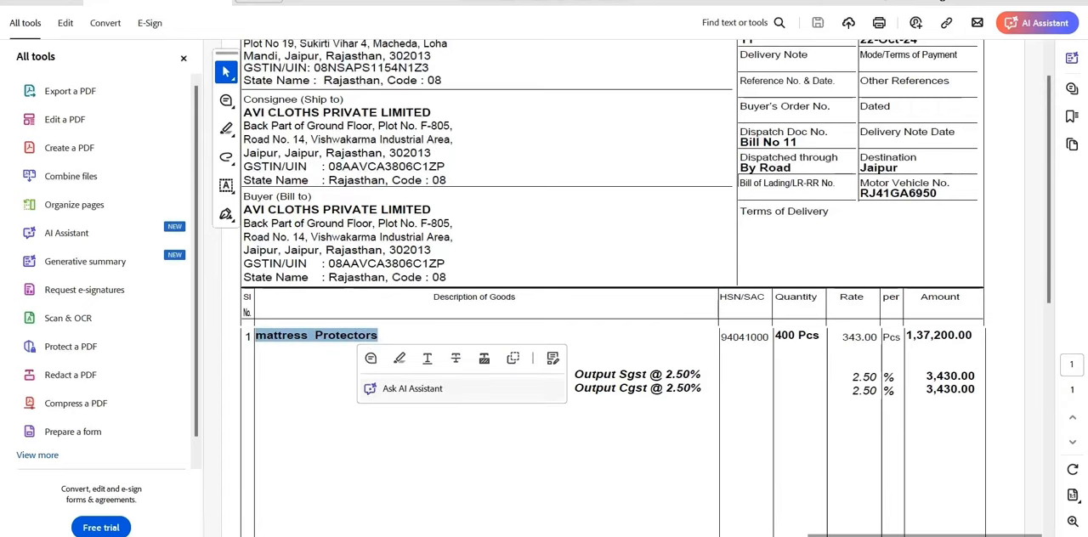
key("ctrl+c")
key("alt+Tab")
key("ctrl+v")
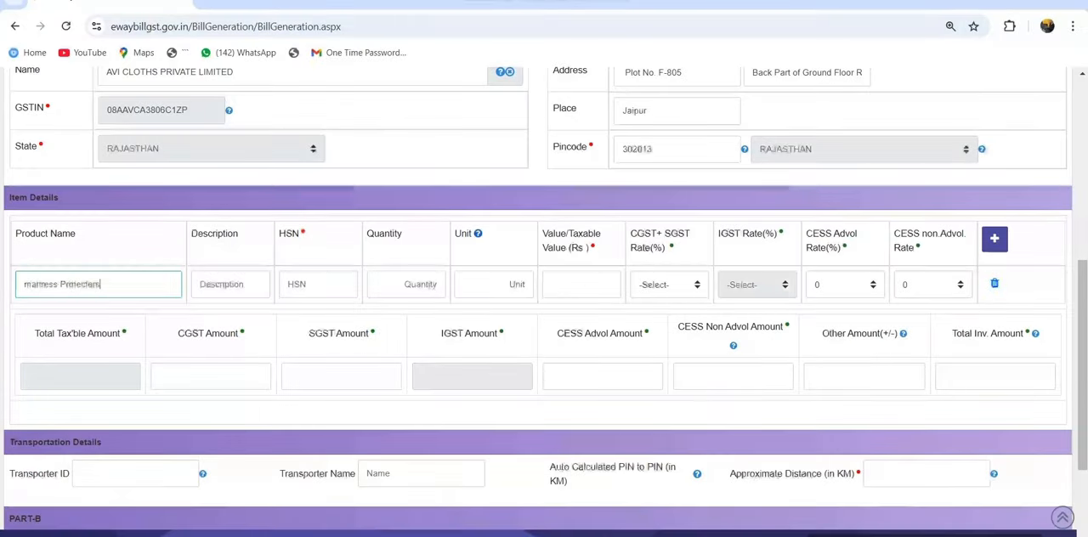
Enter HSN code 94041000 for the mattress Protectors item, as given on the invoice
key("Tab")
key("Tab")
type("9404")
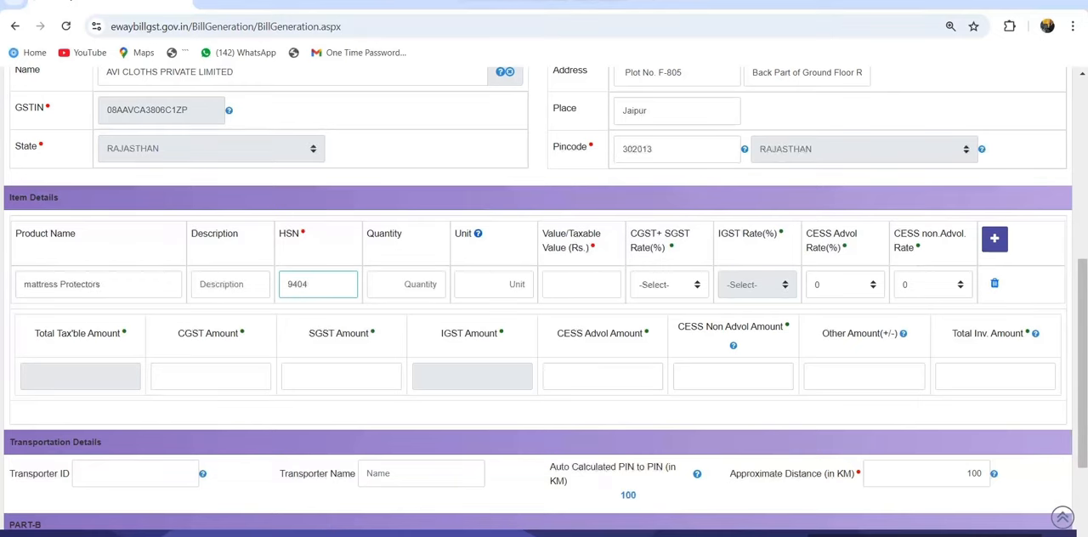
key("alt+Tab")
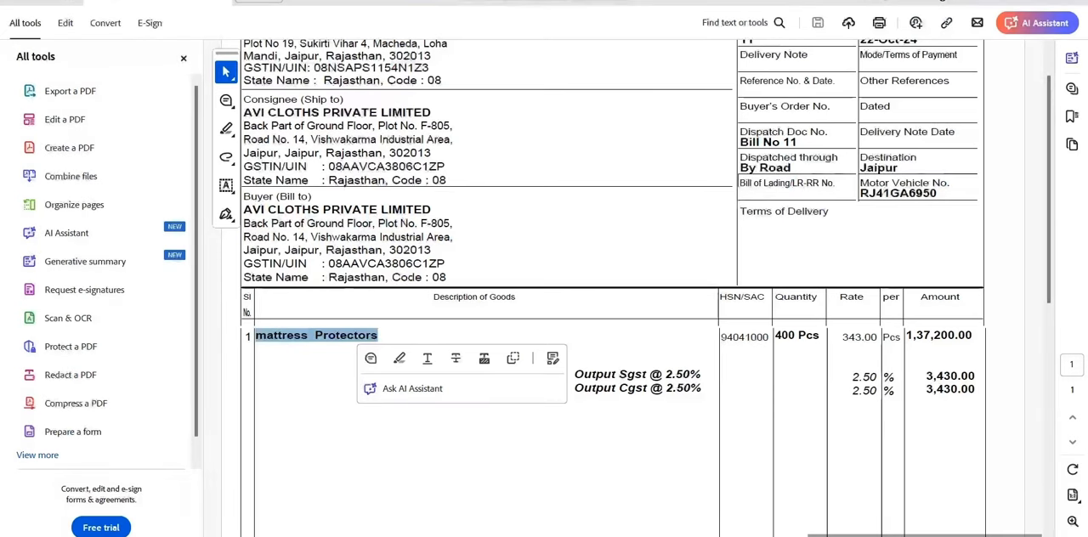
key("alt+Tab")
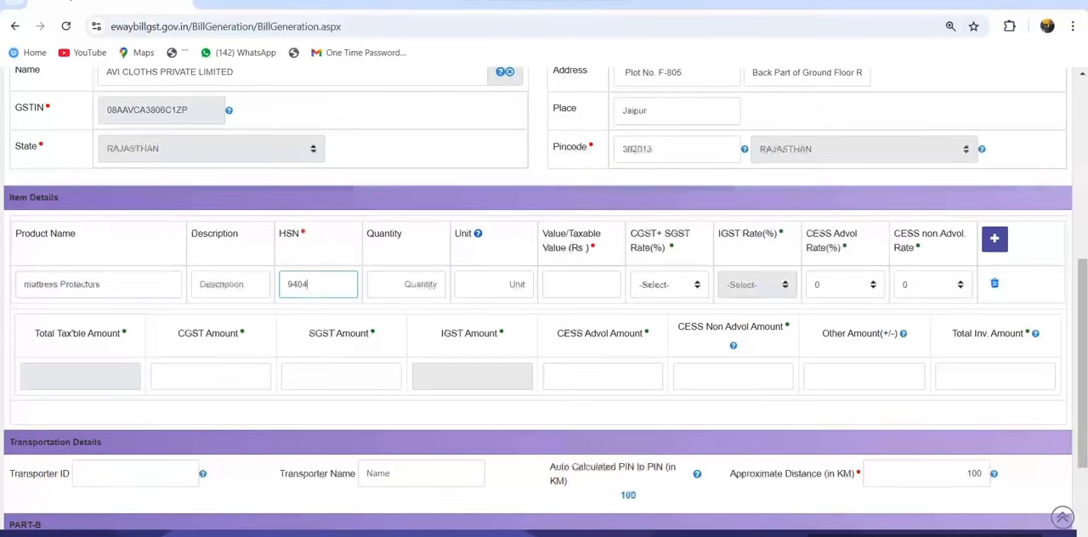
type("1000")
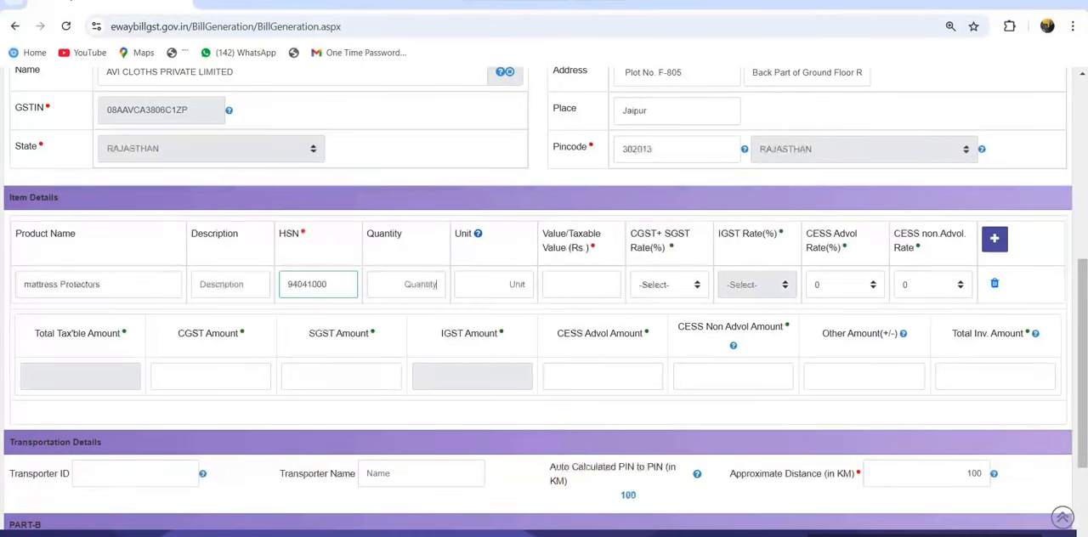
Set the item's quantity to 400 and its unit to PCS, following the invoice
key("Tab")
type("0")
key("alt+Tab")
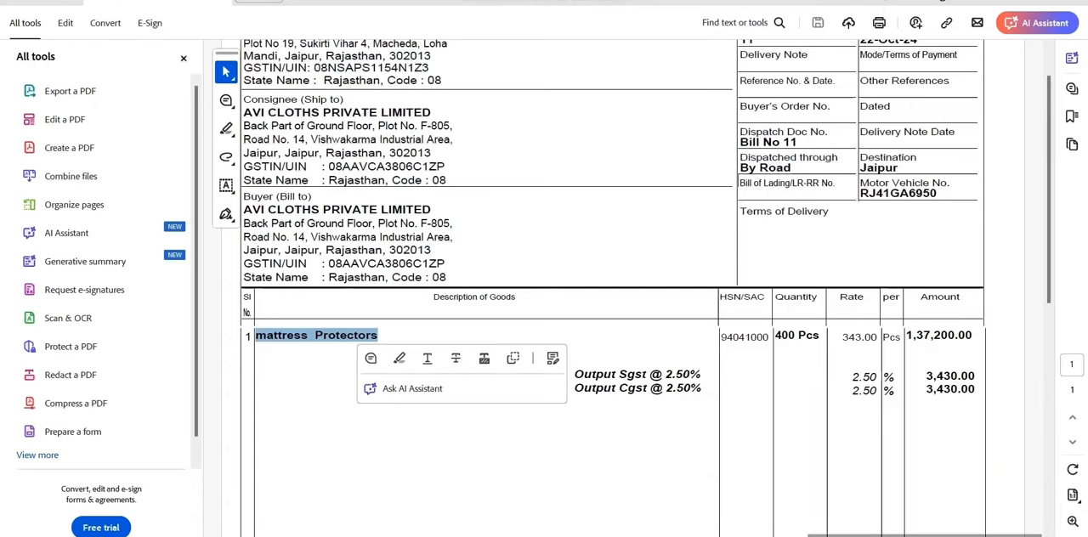
left_click(776, 336)
key("alt+Tab")
type("400")
key("Tab")
type("PCS")
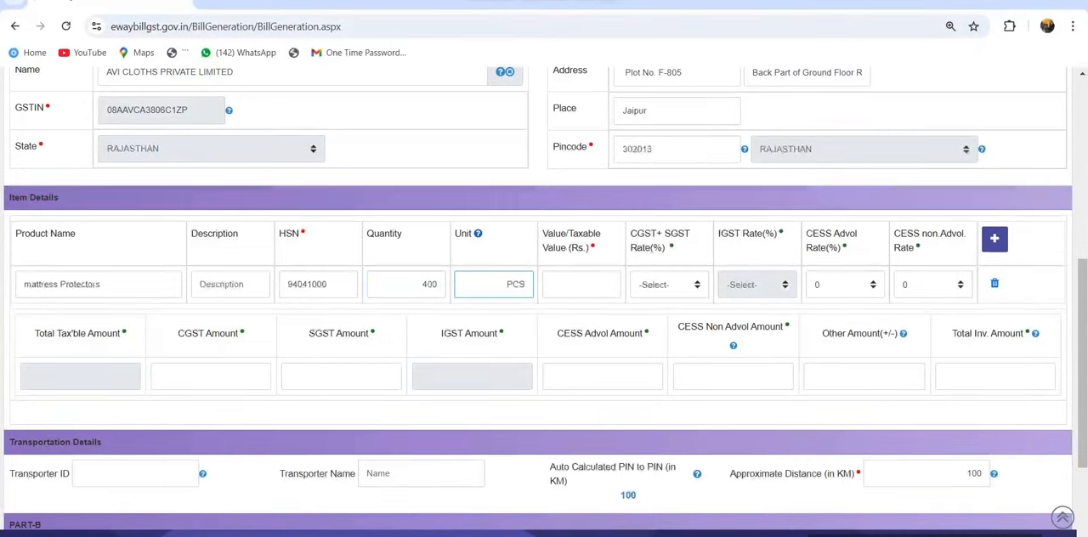
Enter the invoice's taxable value of 137200 for the item and set its CGST + SGST rate to 2.500 + 2.500
key("Tab")
key("alt+Tab")
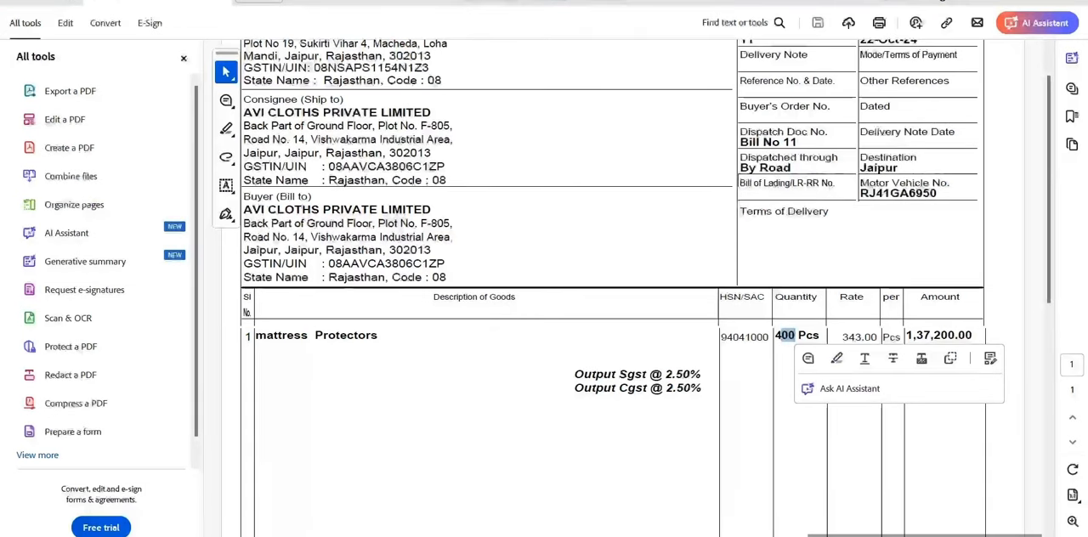
left_click_drag(913, 335, 942, 335)
left_click(916, 335)
key("alt+Tab")
left_click(612, 284)
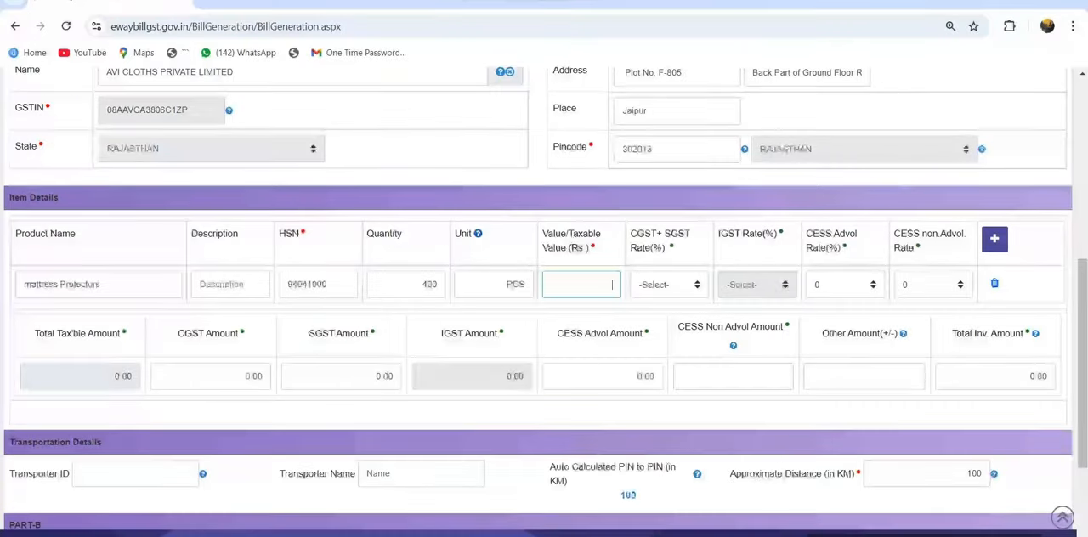
type("137200")
left_click(670, 285)
left_click(670, 392)
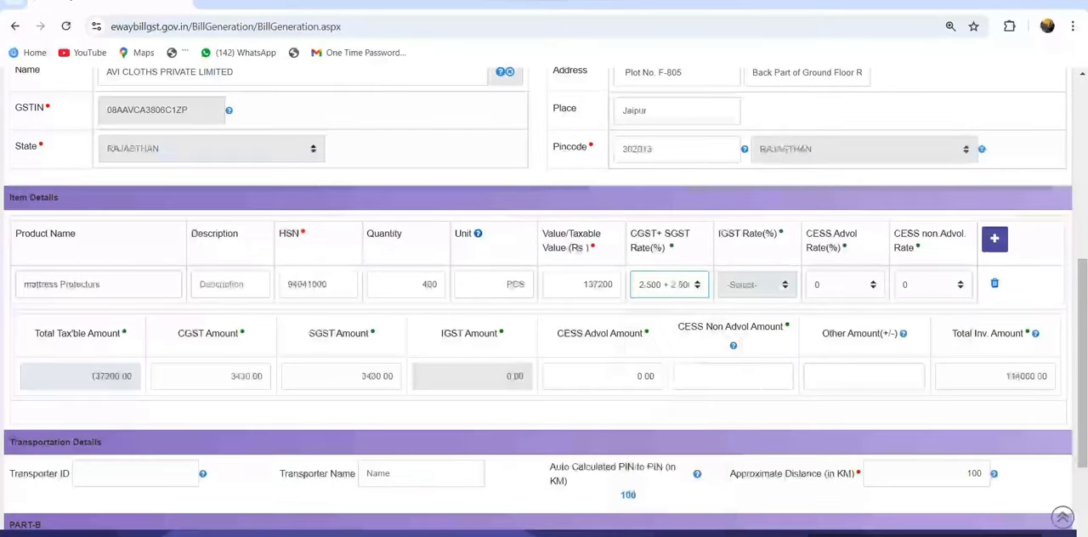
Check the form's total invoice amount, CGST and SGST amounts against the figures in the invoice PDF
left_click_drag(1006, 377, 1043, 377)
left_click_drag(231, 377, 264, 376)
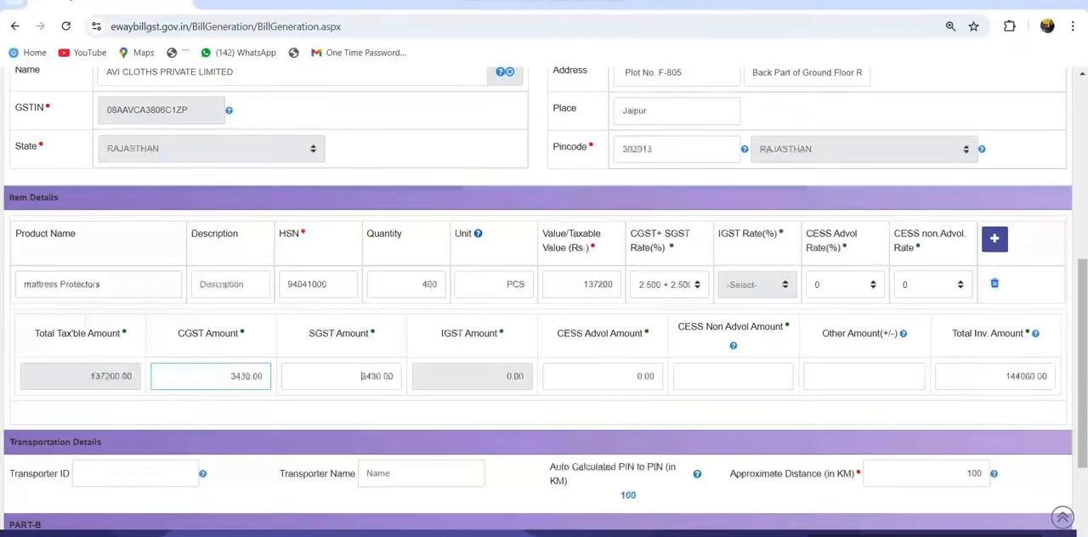
key("alt+Tab")
left_click_drag(926, 131, 975, 143)
key("alt+Tab")
scroll(544, 298, "down", 2)
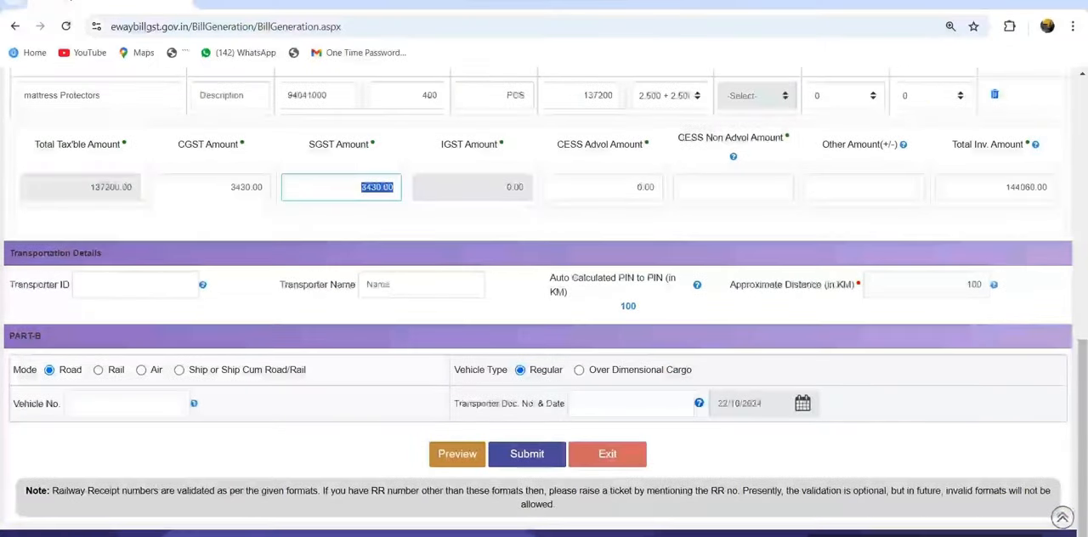
left_click_drag(10, 285, 70, 285)
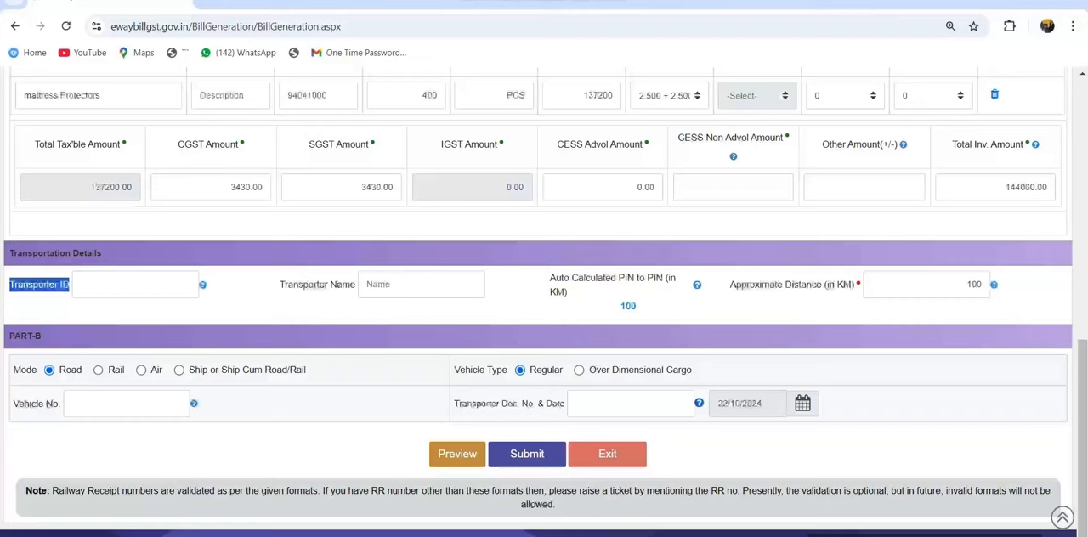
left_click_drag(13, 404, 59, 404)
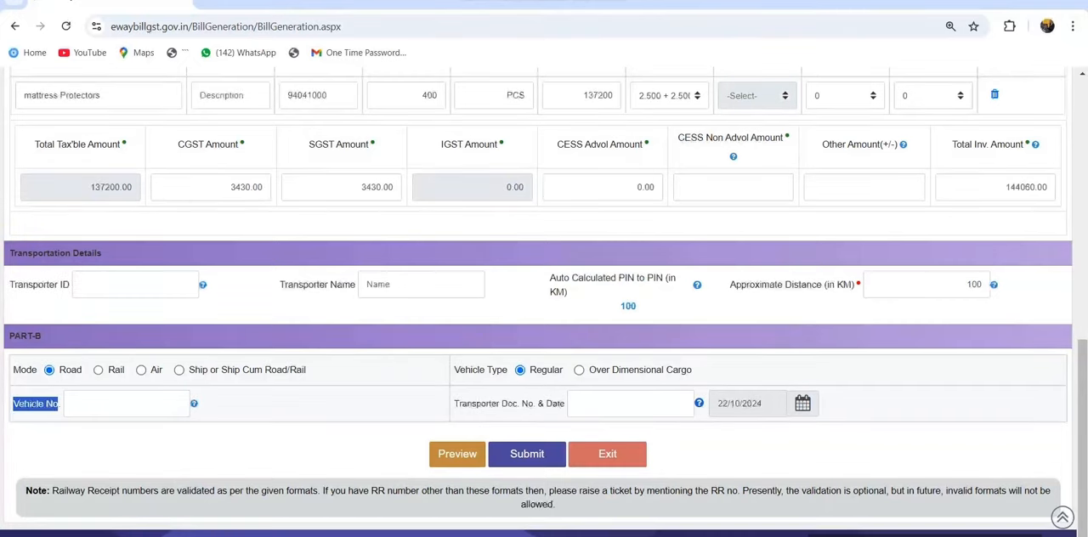
key("alt+Tab")
scroll(613, 255, "up", 4)
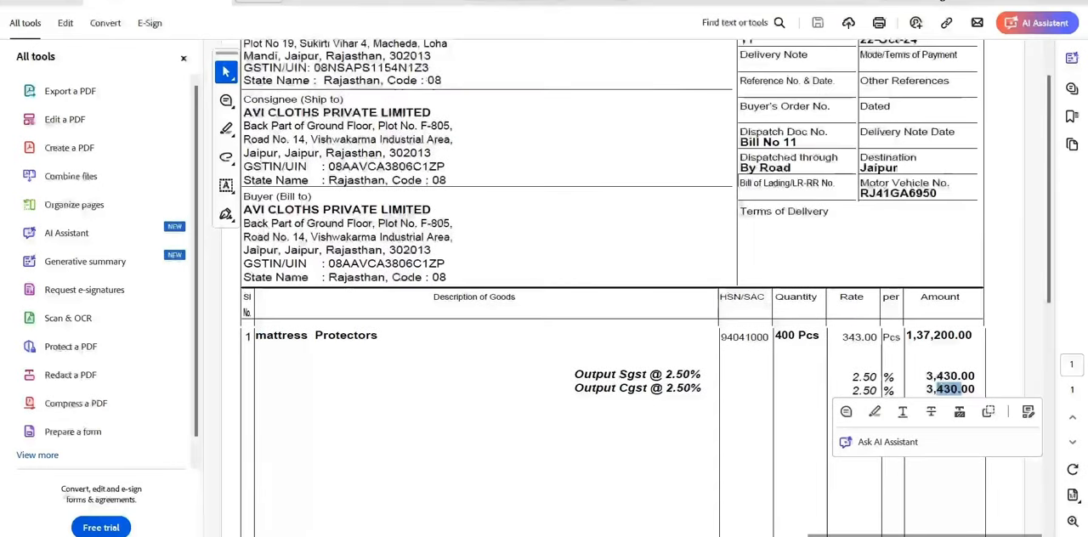
left_click_drag(860, 193, 937, 193)
key("alt+Tab")
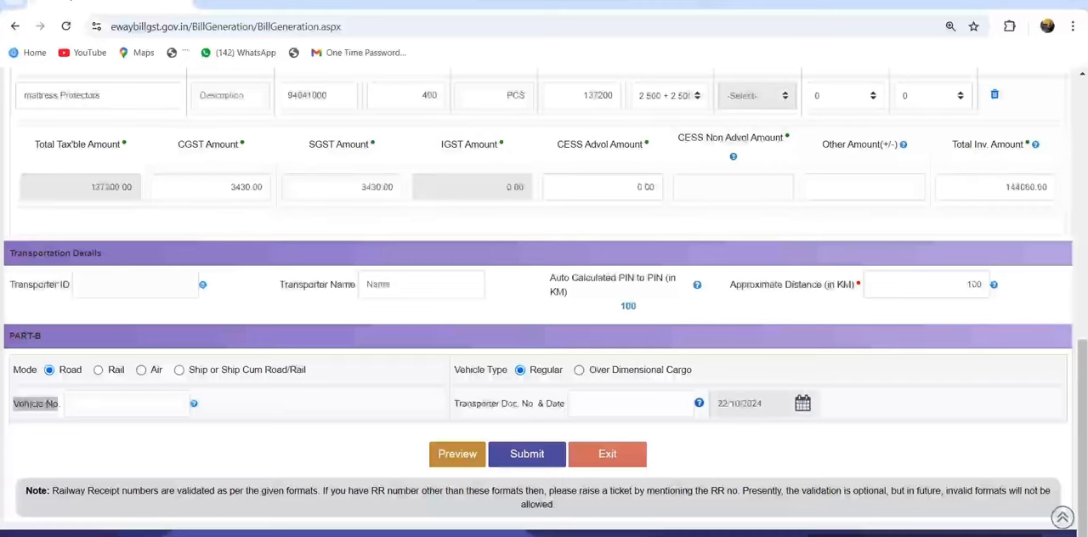
left_click(102, 404)
key("ctrl+v")
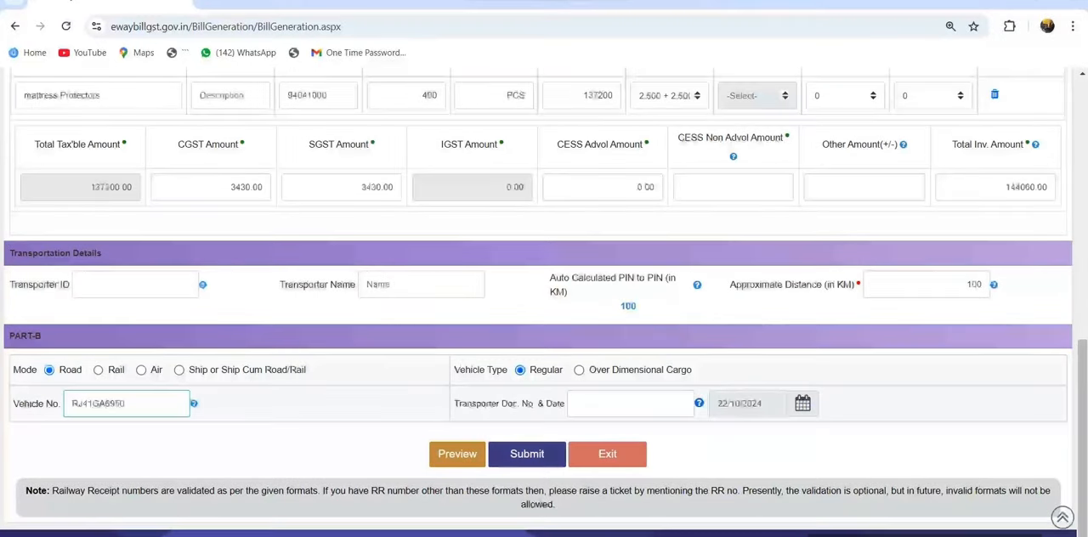
left_click(527, 454)
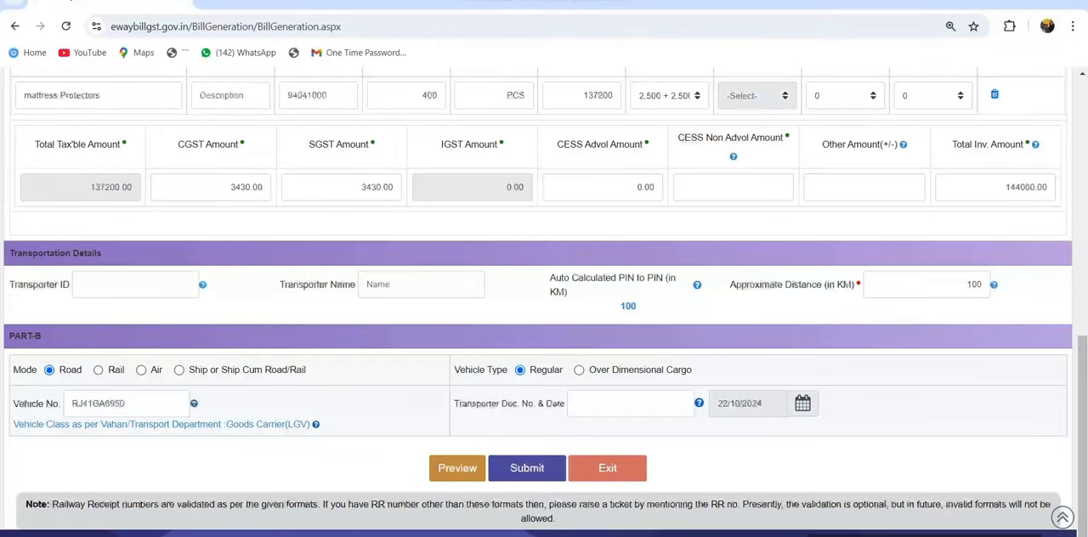
Review the approximate distance in the transportation details and compare the invoice's consignee name and address with the form's Ship To section
left_click_drag(731, 285, 854, 285)
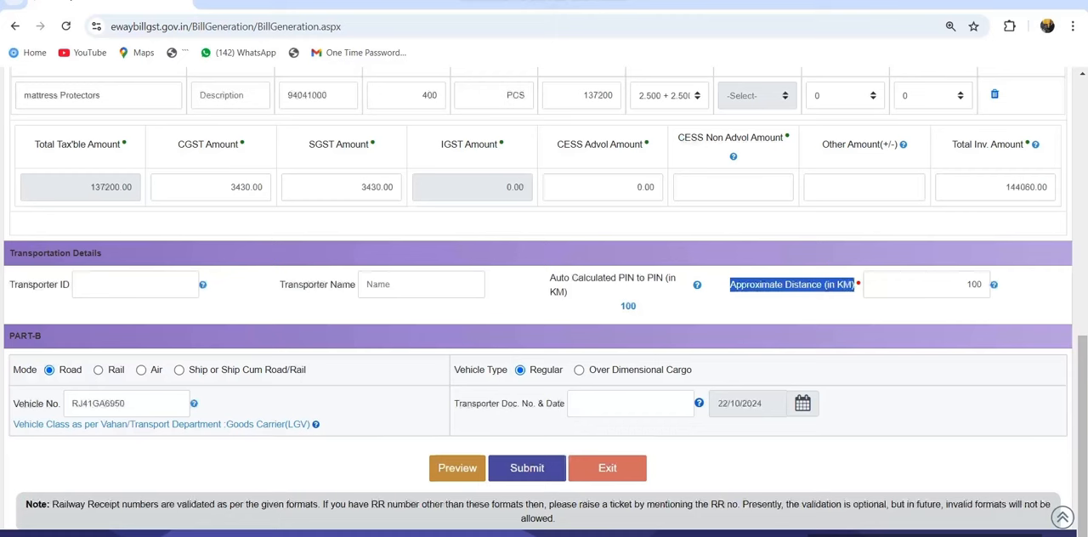
left_click_drag(967, 285, 984, 285)
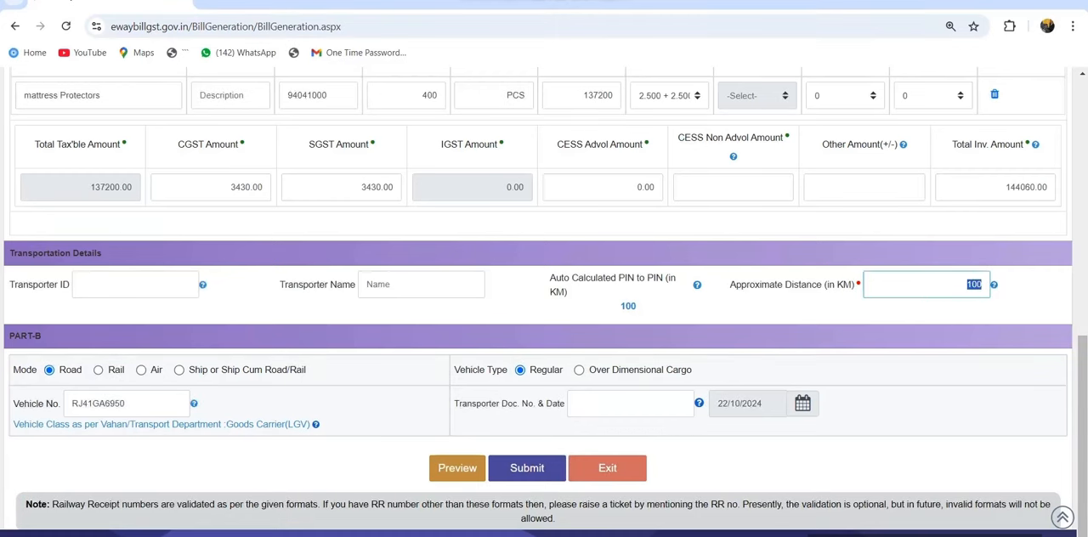
key("alt+Tab")
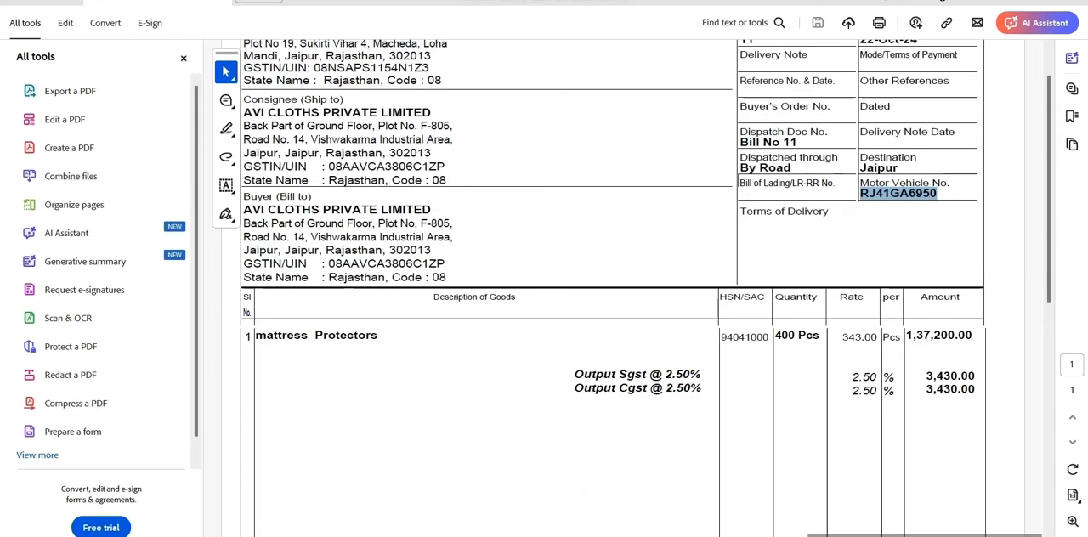
mouse_move(313, 198)
left_mouse_down()
mouse_move(292, 197)
mouse_move(309, 197)
left_mouse_up()
left_click(313, 197)
left_click_drag(244, 99, 344, 99)
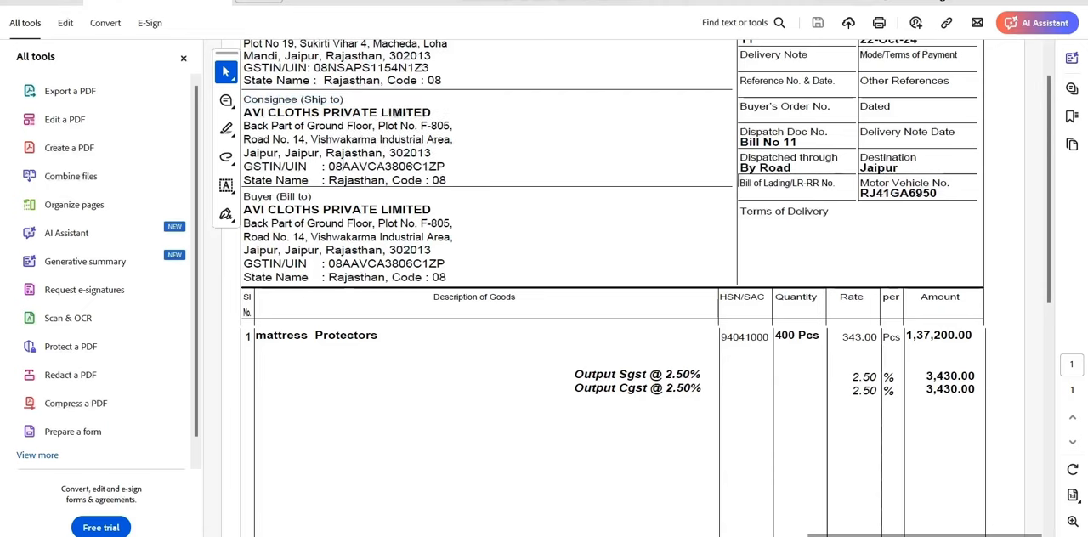
left_click_drag(245, 126, 444, 167)
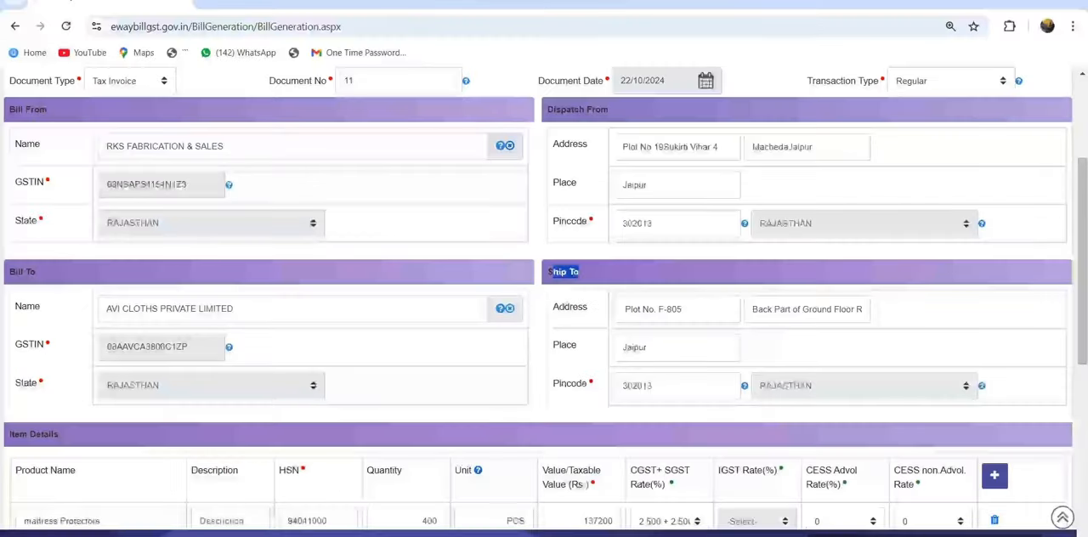
left_click_drag(548, 271, 576, 271)
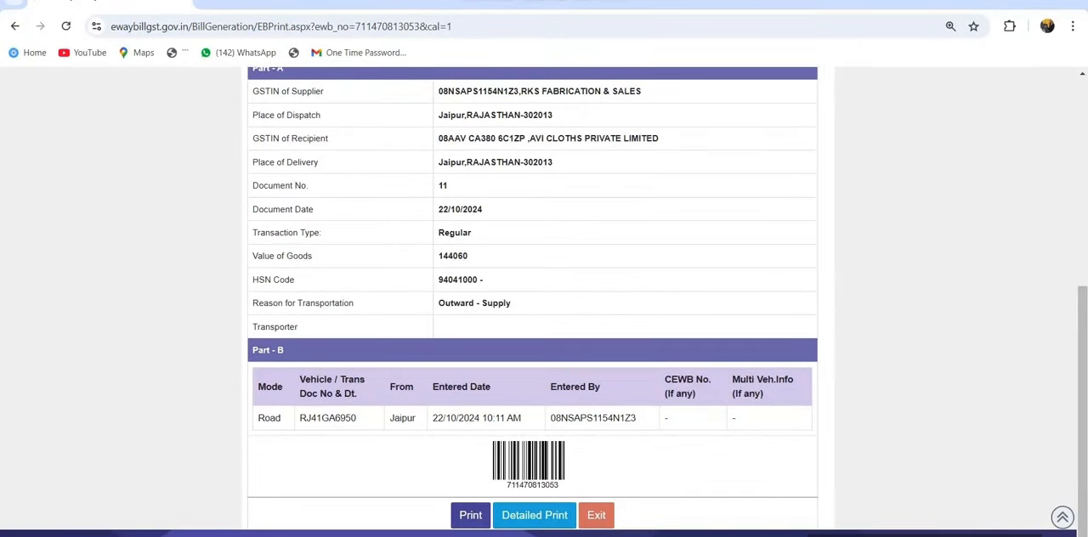
Print the generated e-way bill with Save as PDF as the destination, bringing up the file save dialog
left_click(471, 516)
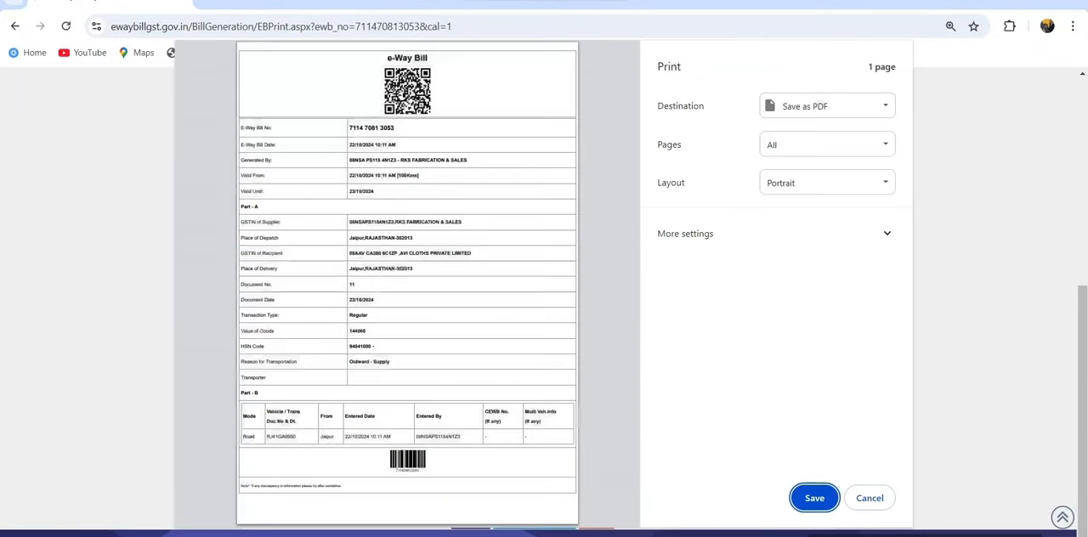
left_click(815, 499)
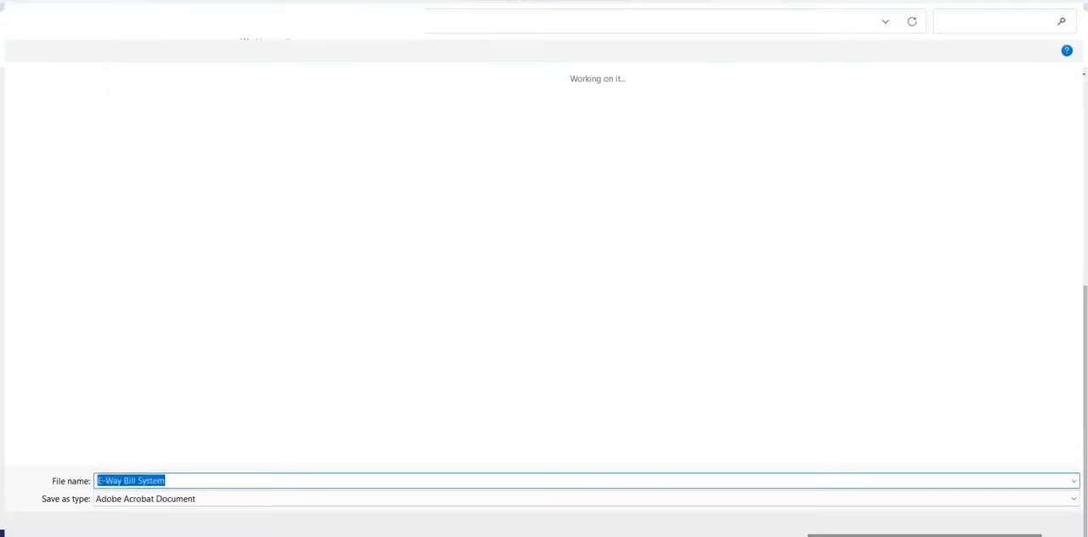